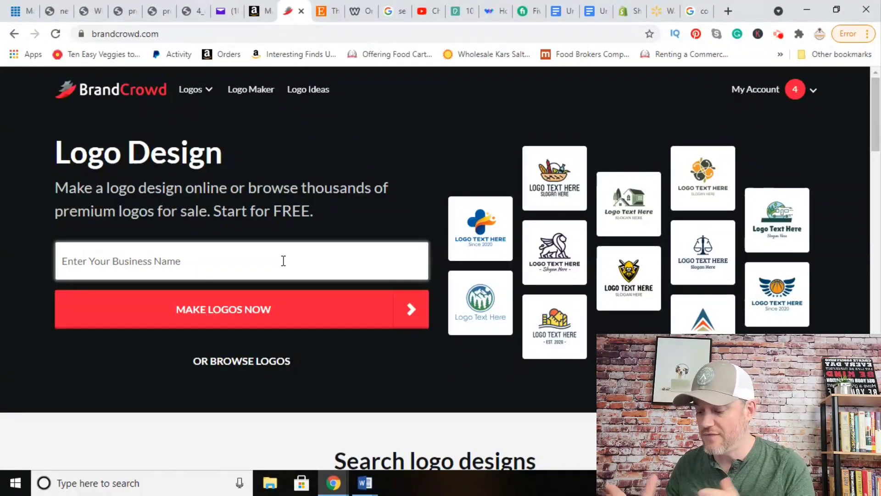
Step: Generate logo designs for the business name Coffee and narrow them with the keyword "Coffe Bean"
type("Coffee")
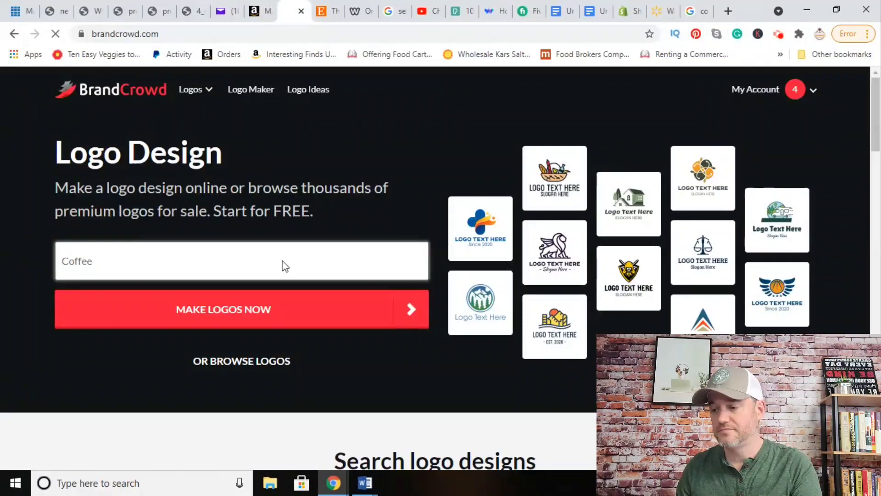
key("Return")
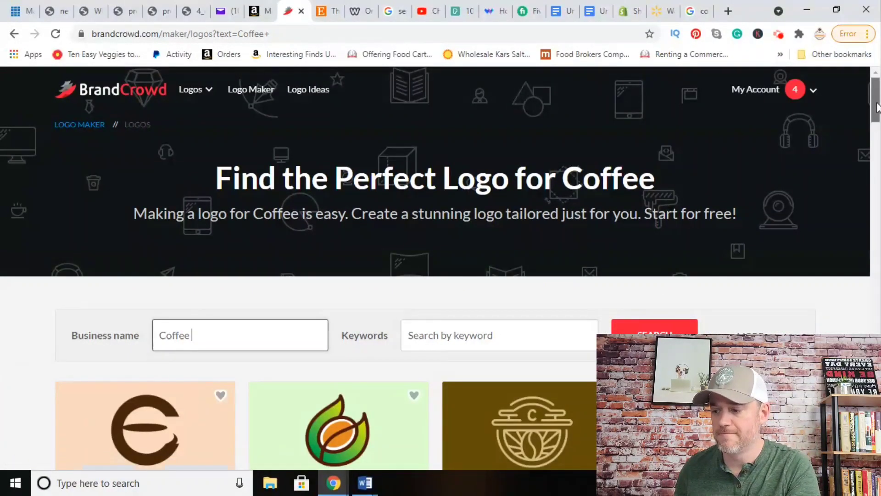
left_click_drag(877, 112, 877, 128)
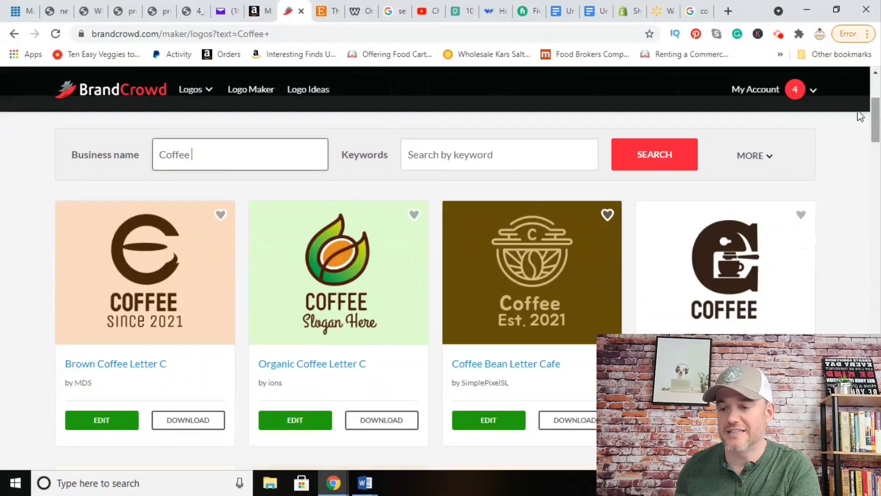
left_click(497, 148)
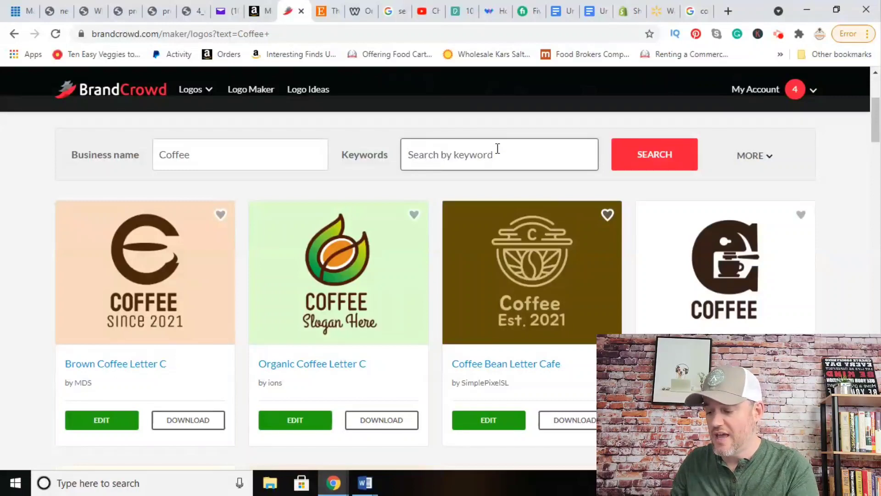
type("Coffe")
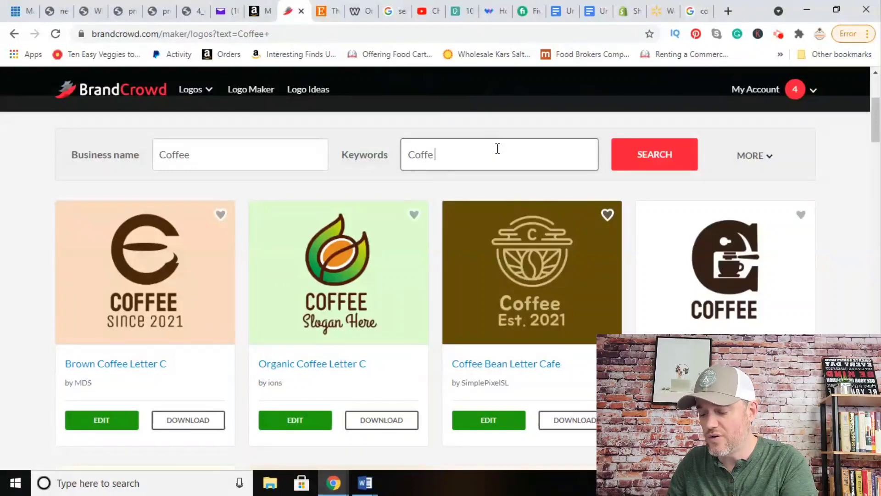
type(" Bean")
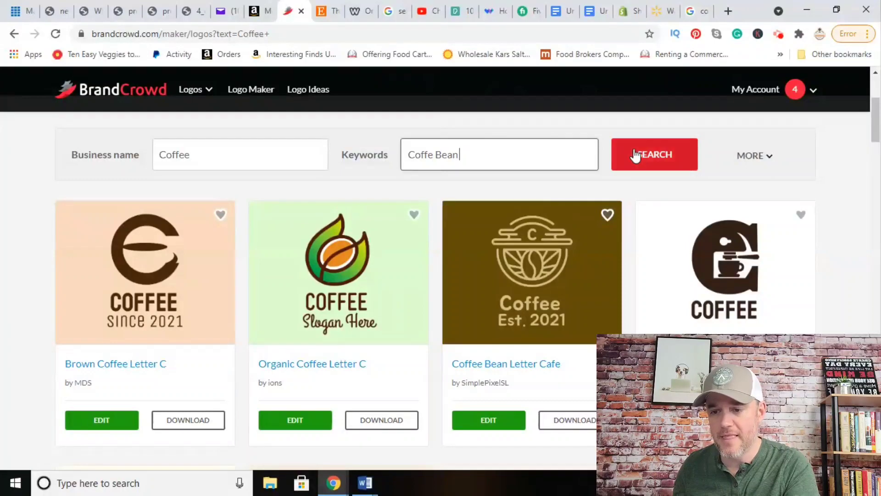
left_click(662, 159)
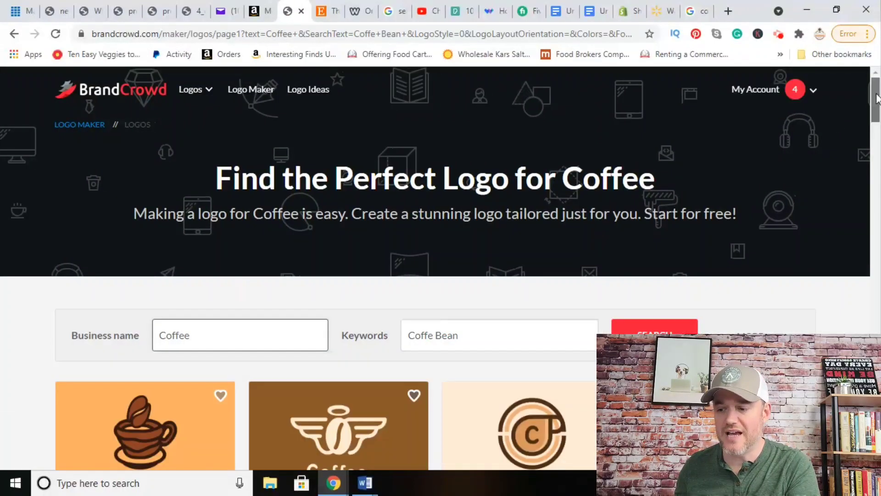
Step: Choose the Coffee Cup Badge design from the logo results and open it for editing
scroll(447, 137, "down", 4)
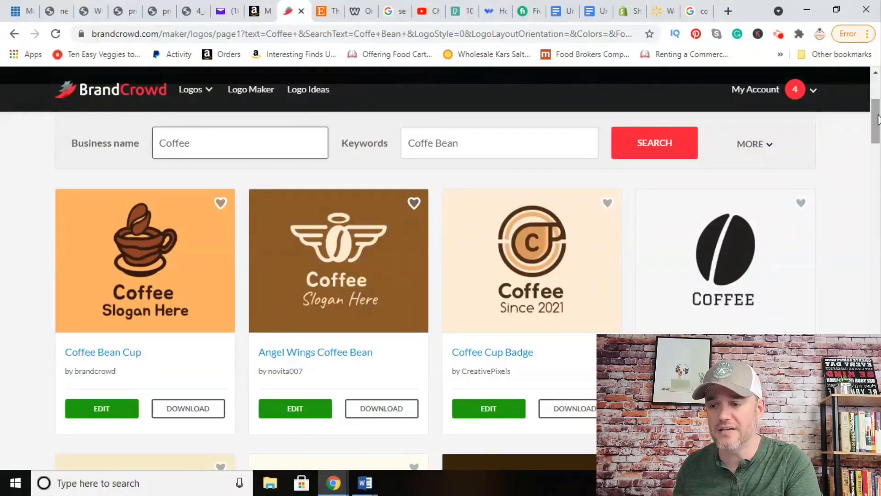
left_click_drag(877, 120, 878, 138)
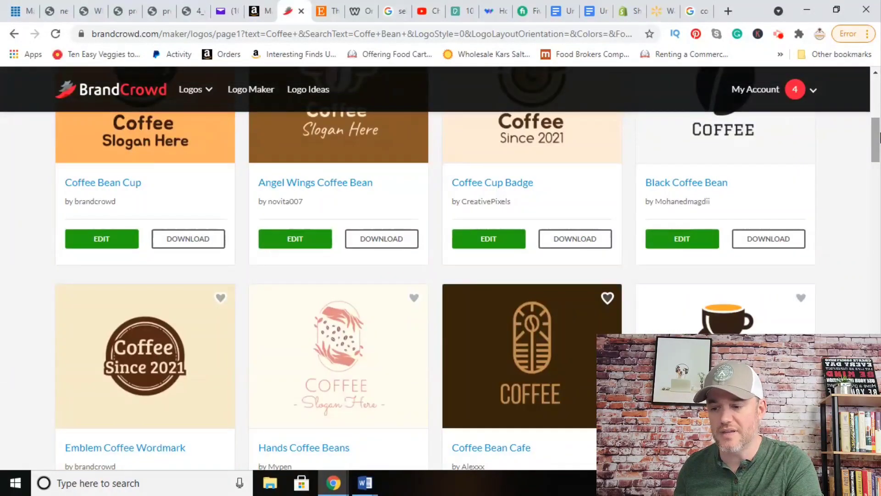
scroll(592, 192, "down", 3)
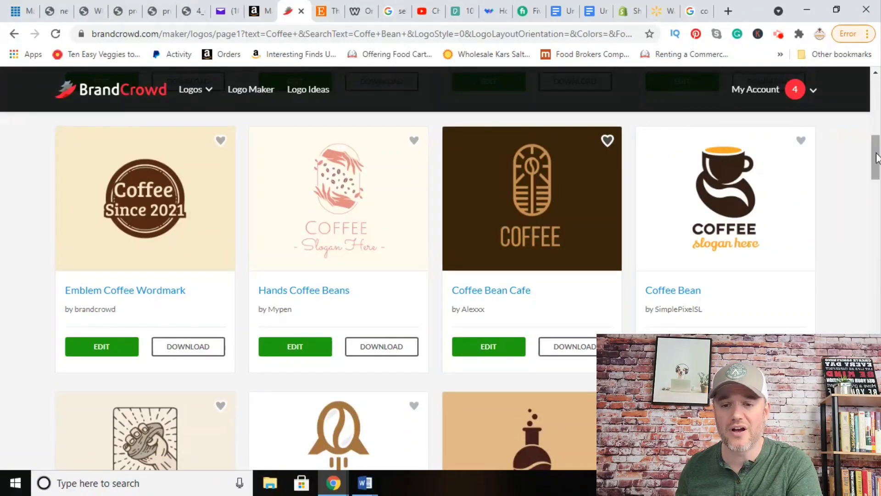
left_click_drag(877, 158, 876, 368)
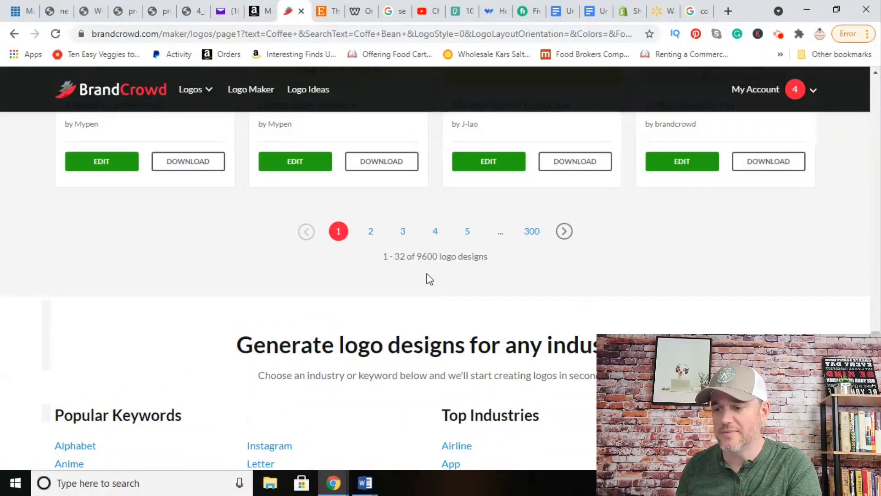
left_click_drag(419, 260, 497, 261)
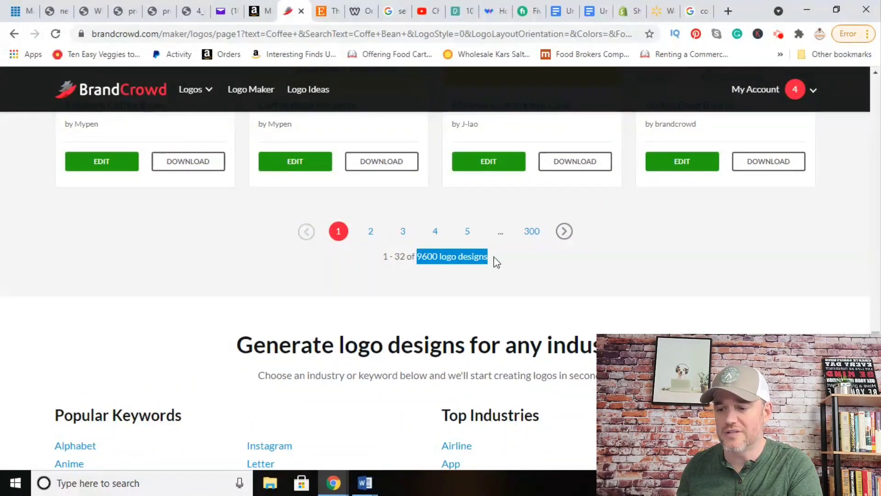
left_click(657, 305)
left_click_drag(879, 352, 880, 276)
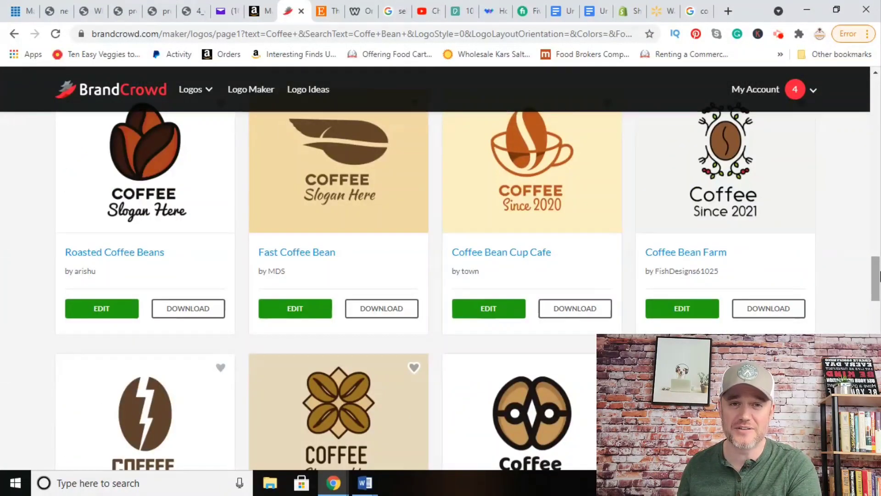
left_click_drag(880, 276, 878, 124)
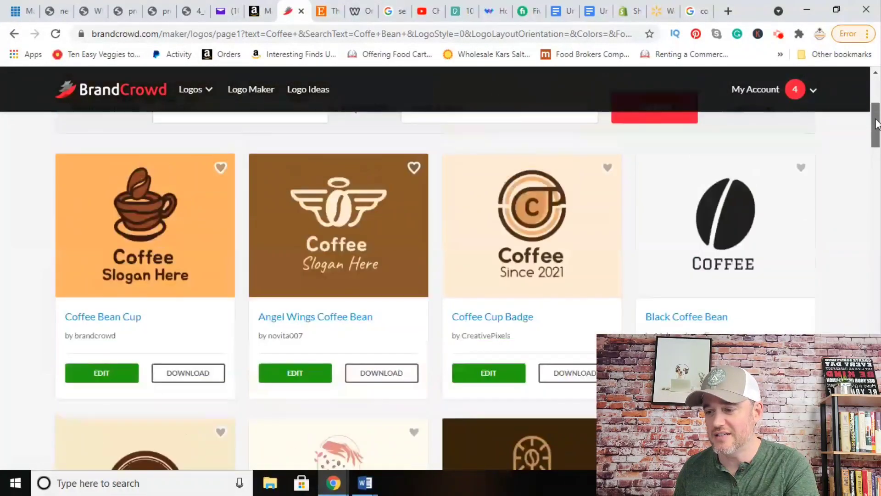
left_click(521, 242)
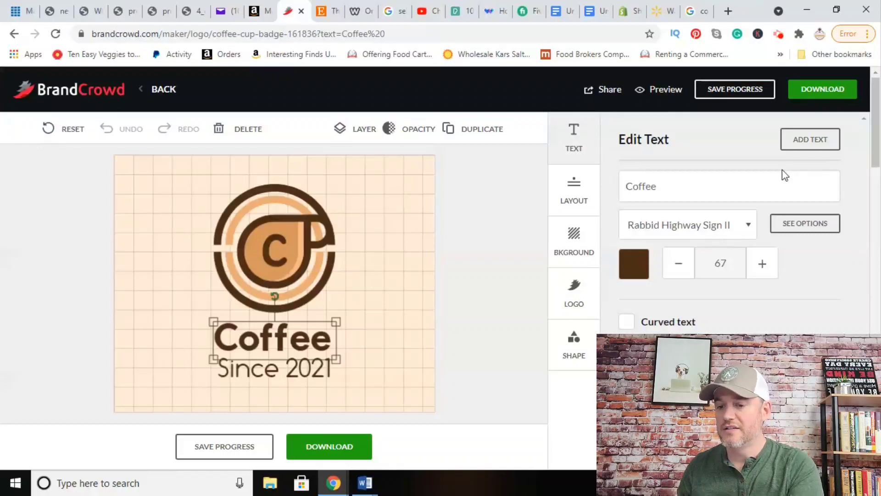
Step: Inspect the editing options of the letter C and of the cup emblem
left_click(284, 244)
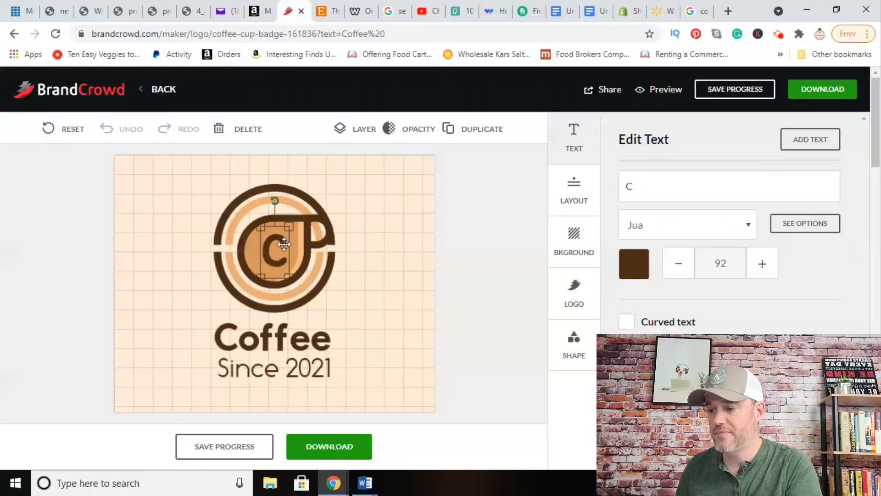
left_click(307, 218)
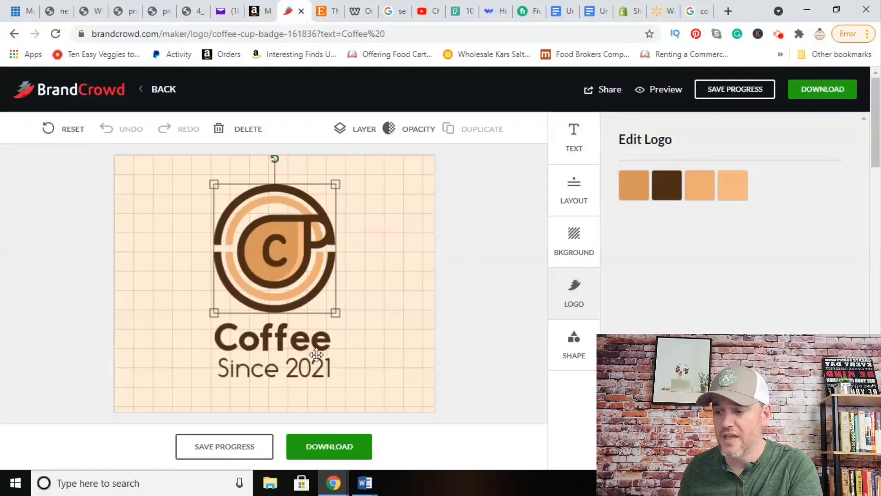
Step: Replace the logo's main text, Coffee, with "Roasted Bean Coffe Co."
left_click(290, 336)
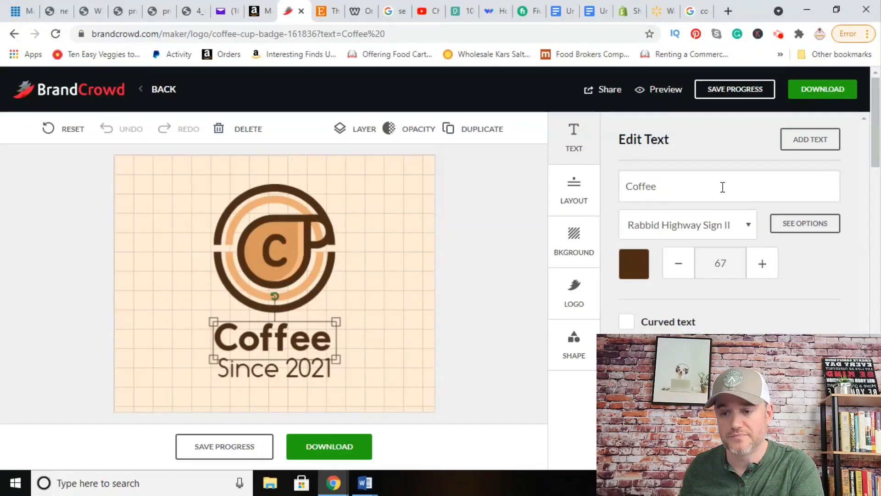
left_click(723, 187)
key("BackSpace")
key("BackSpace")
key("BackSpace")
key("BackSpace")
key("BackSpace")
key("BackSpace")
key("BackSpace")
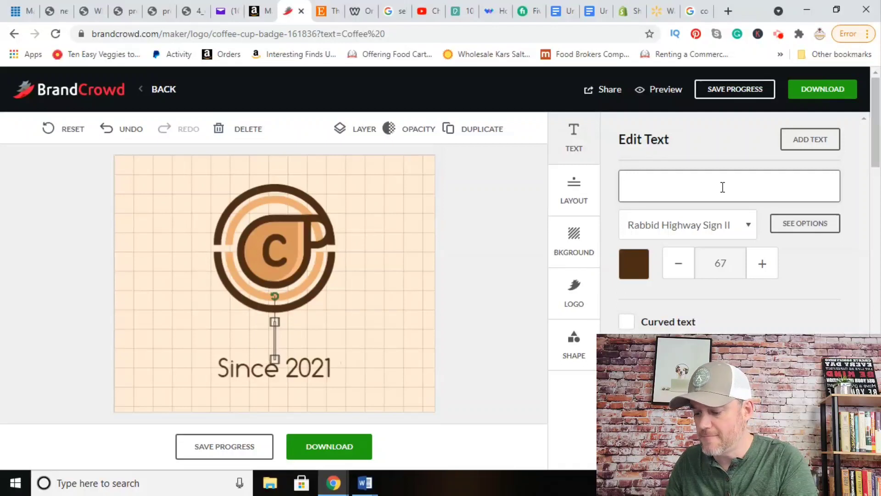
type("Roast")
type("ed ")
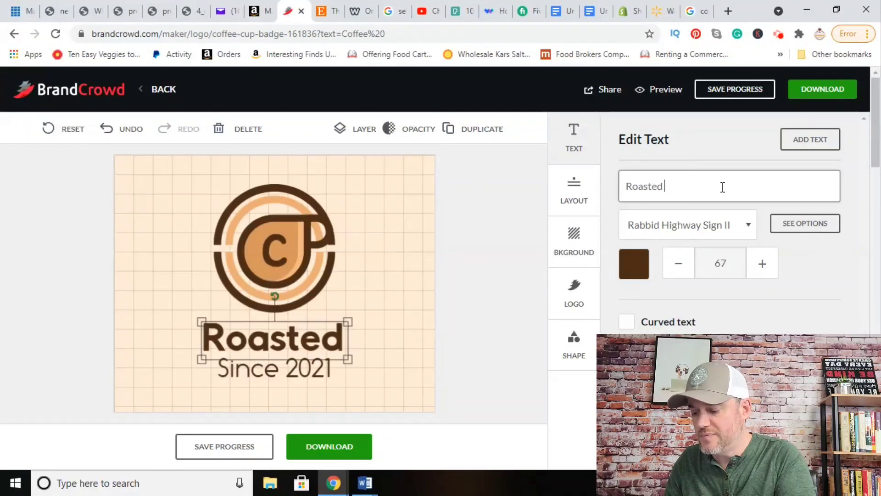
type("Bean Coffe Co.")
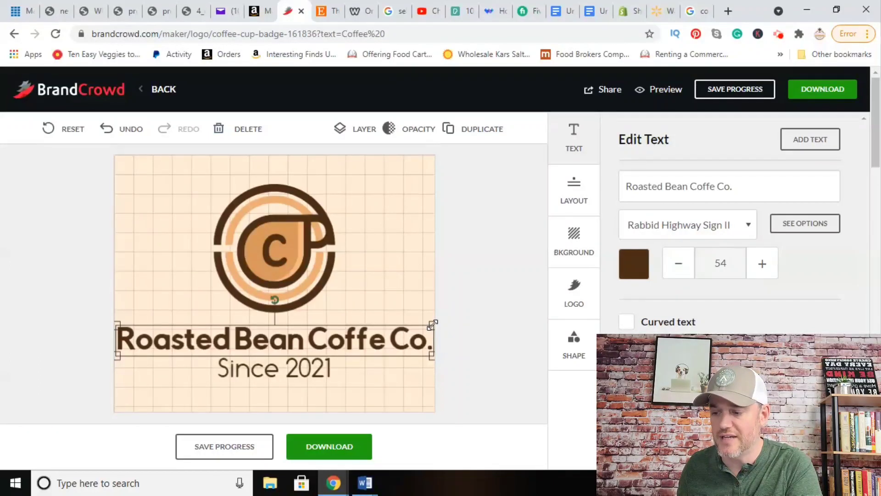
Step: Shrink the company name text to about size 34 and place it directly beneath the cup emblem
left_click_drag(432, 325, 387, 330)
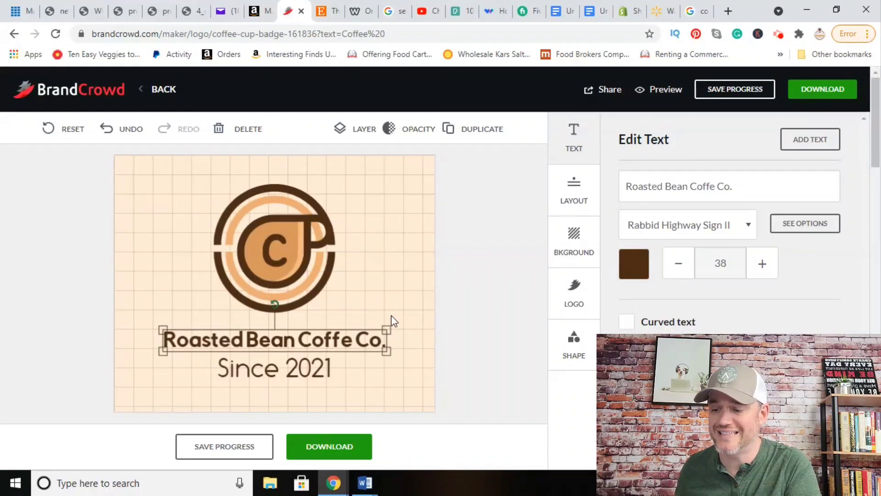
left_click_drag(386, 330, 312, 325)
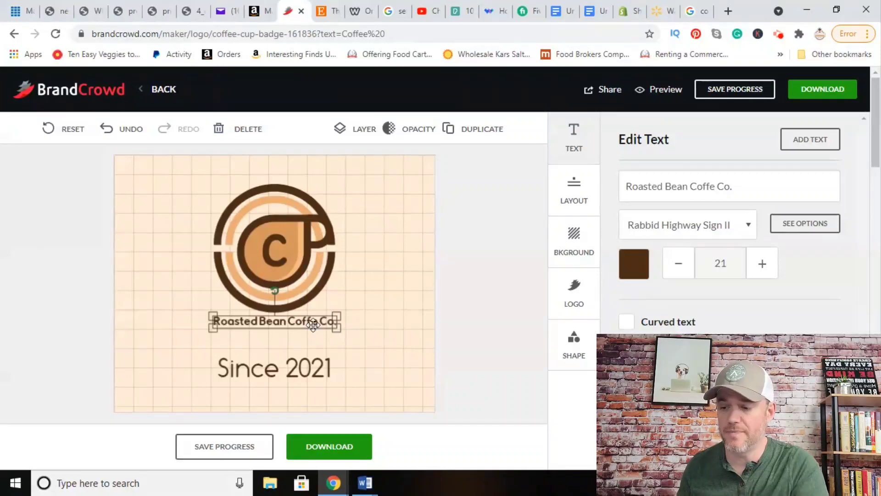
left_click_drag(338, 315, 373, 311)
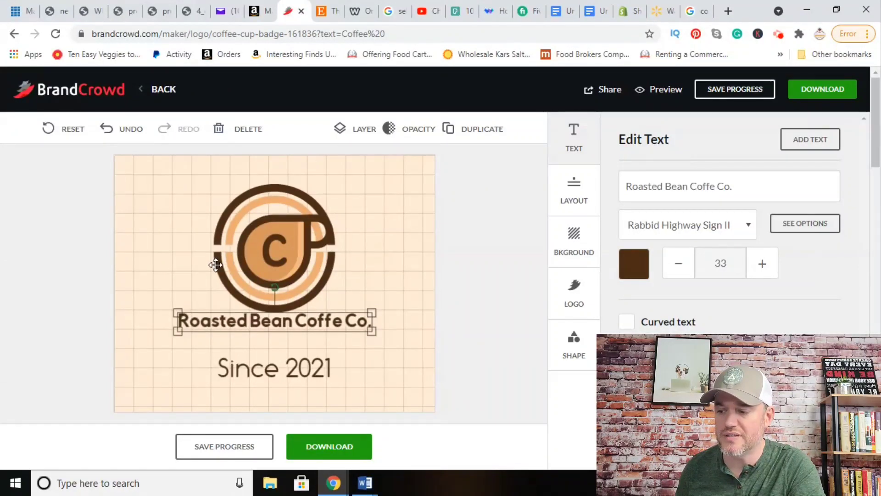
left_click_drag(371, 312, 388, 301)
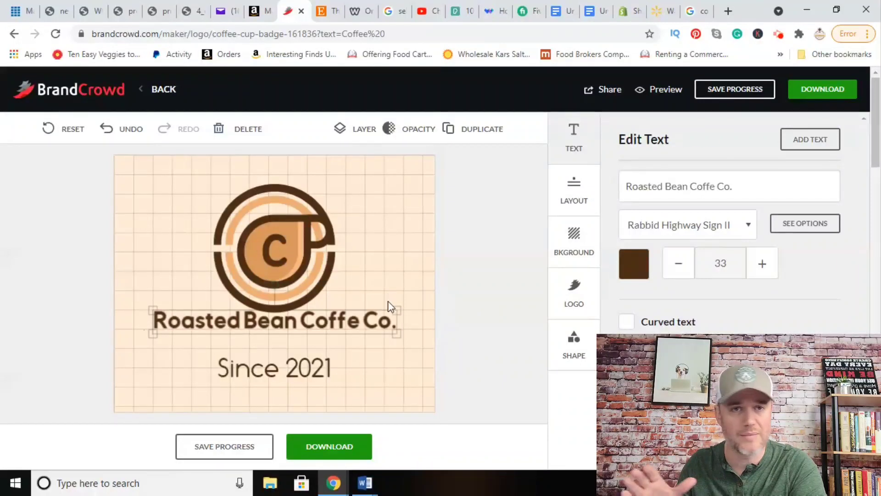
left_click(388, 301)
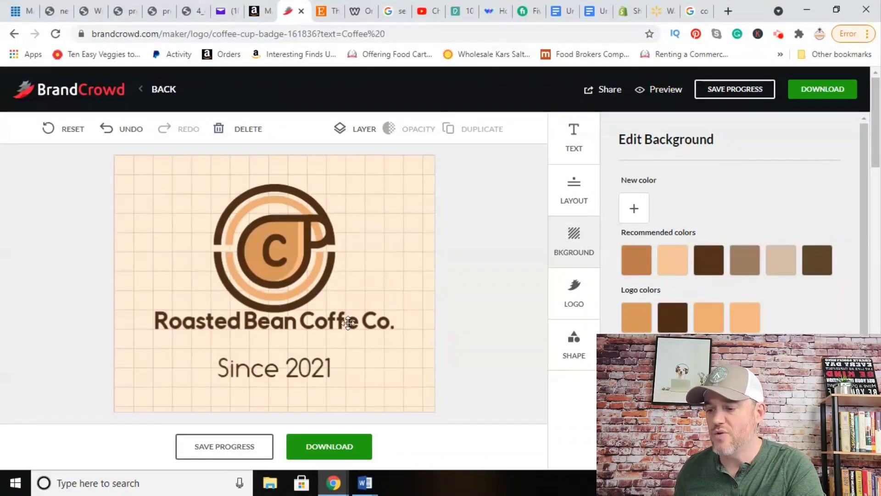
left_click(392, 313)
left_click_drag(393, 312, 337, 315)
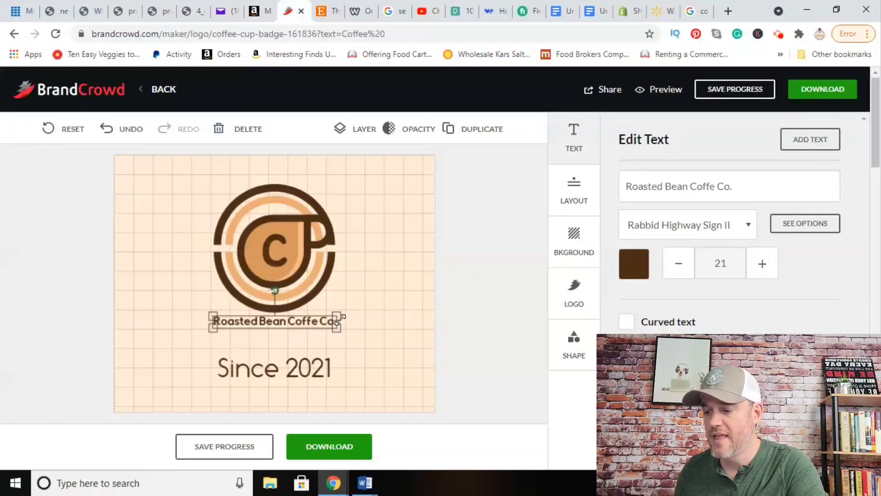
left_click_drag(336, 316, 373, 310)
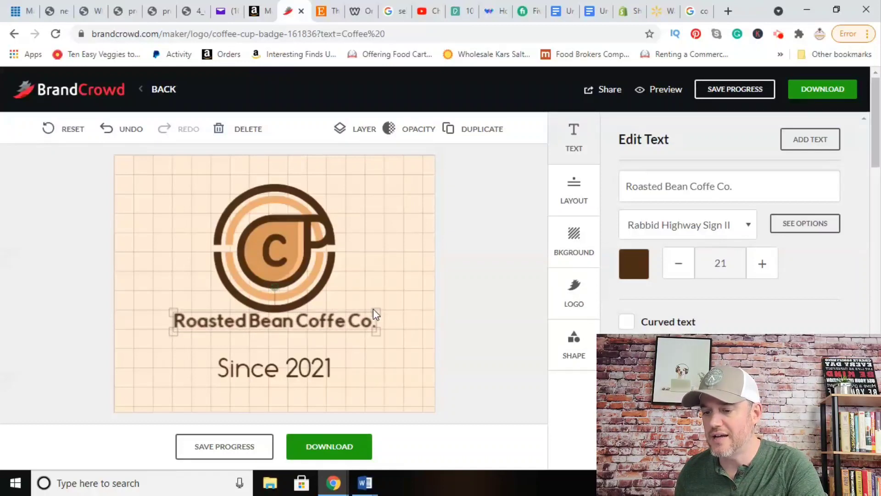
Step: Change the company name's font to Miriam Libre and set its size to 37
left_click(748, 227)
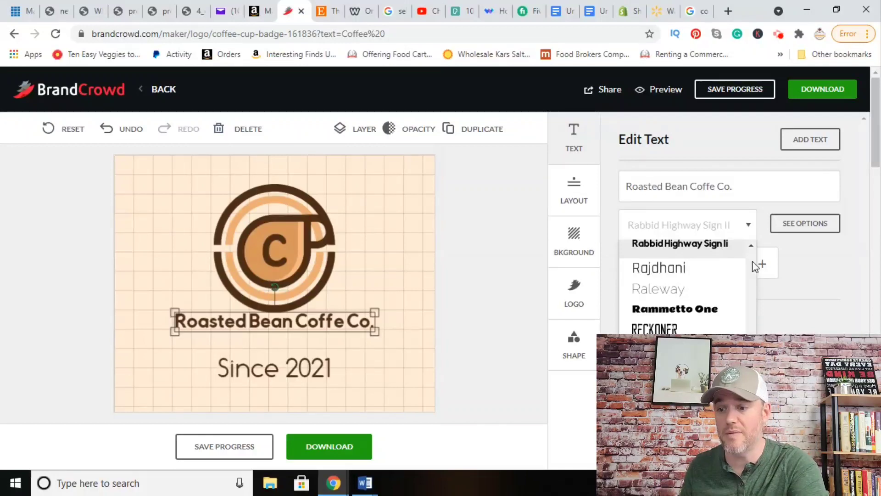
scroll(683, 287, "down", 10)
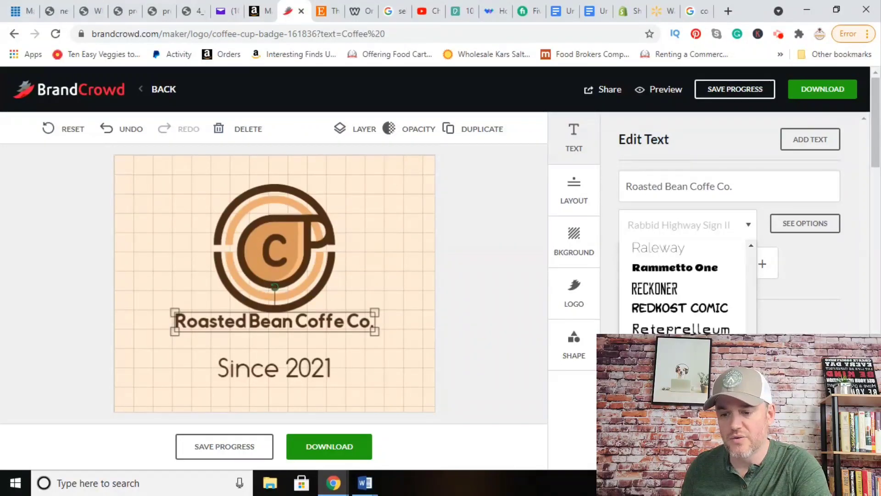
scroll(683, 287, "up", 15)
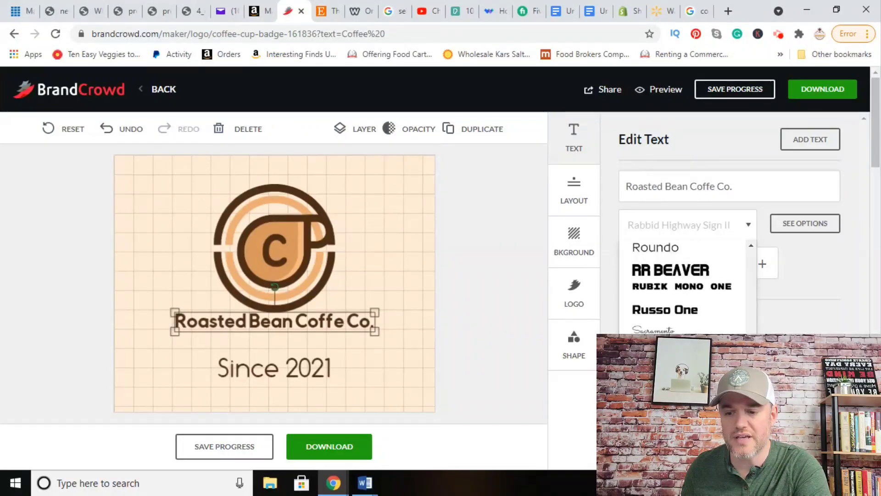
scroll(683, 287, "up", 15)
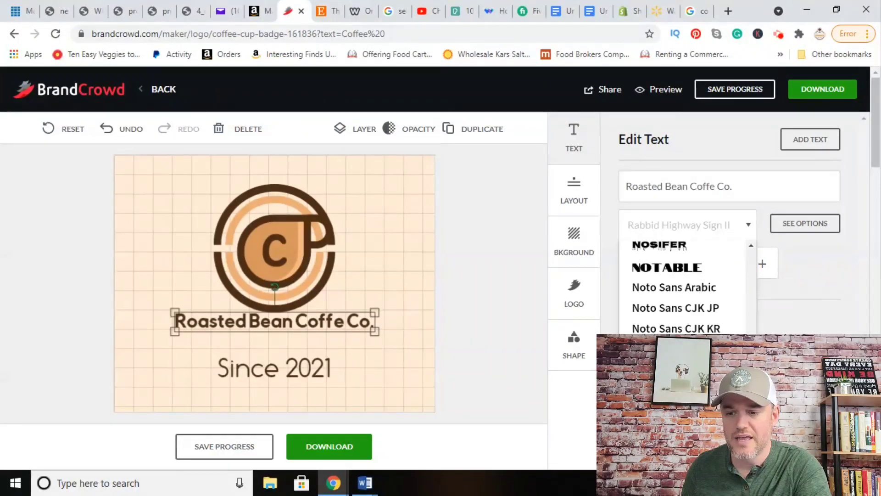
scroll(684, 287, "up", 3)
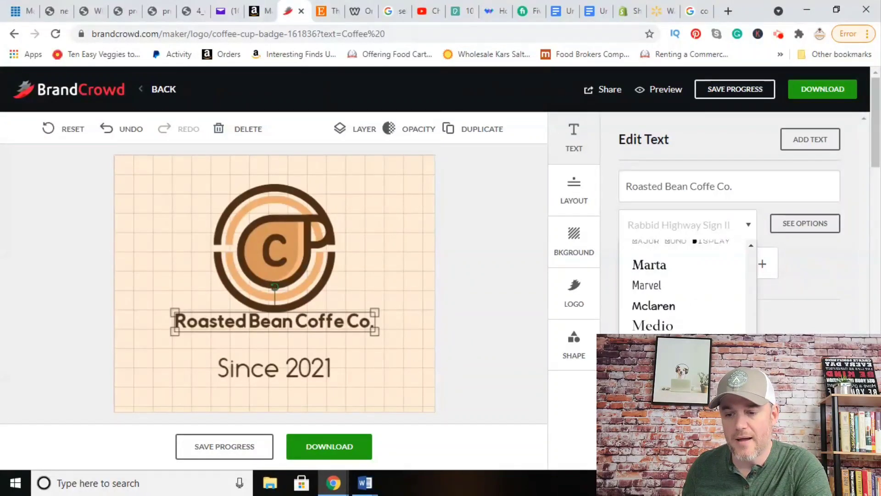
left_click(660, 386)
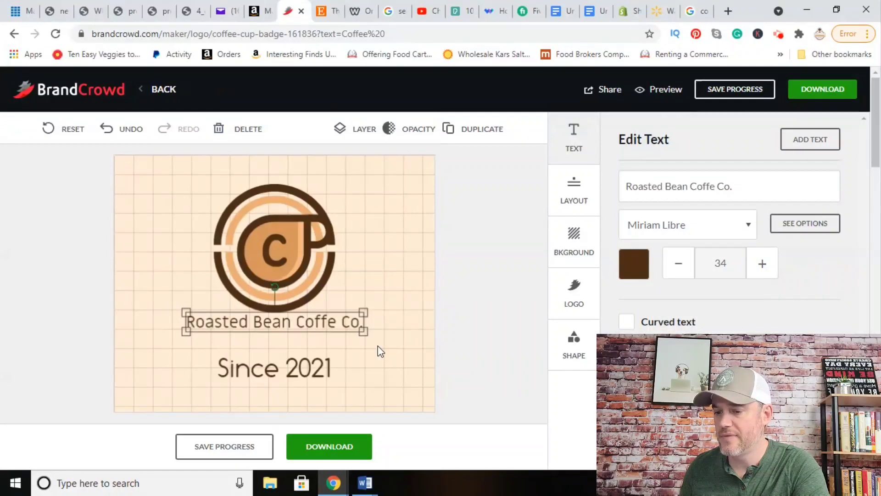
left_click(761, 264)
left_click(761, 264)
left_click(761, 264)
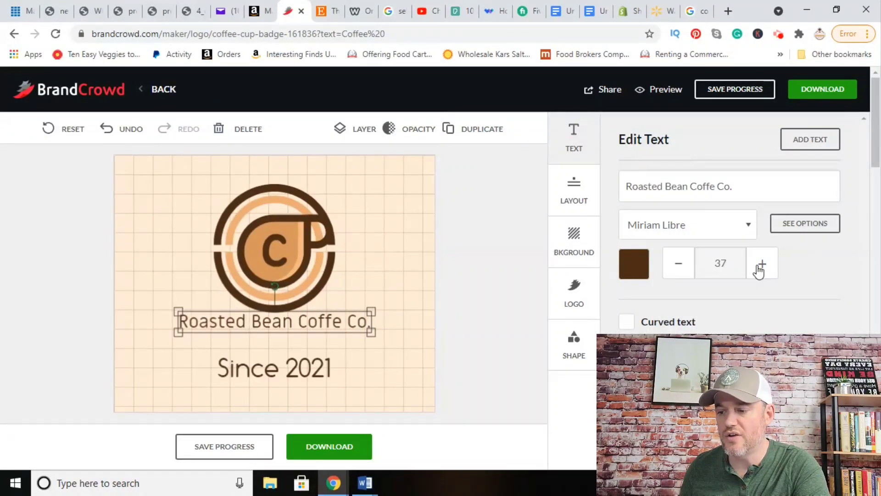
Step: Resize the company name text beneath the cup emblem to size 35
left_click(761, 264)
left_click(761, 264)
left_click(761, 264)
left_click(761, 264)
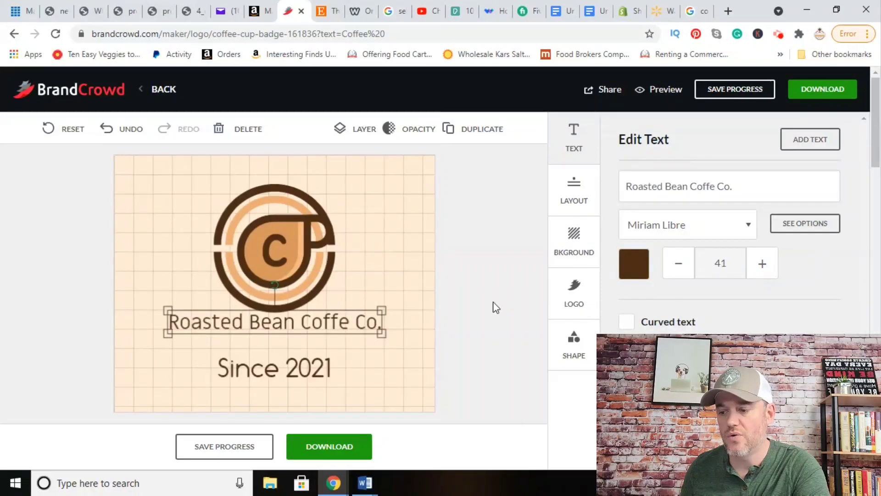
left_click_drag(380, 309, 366, 312)
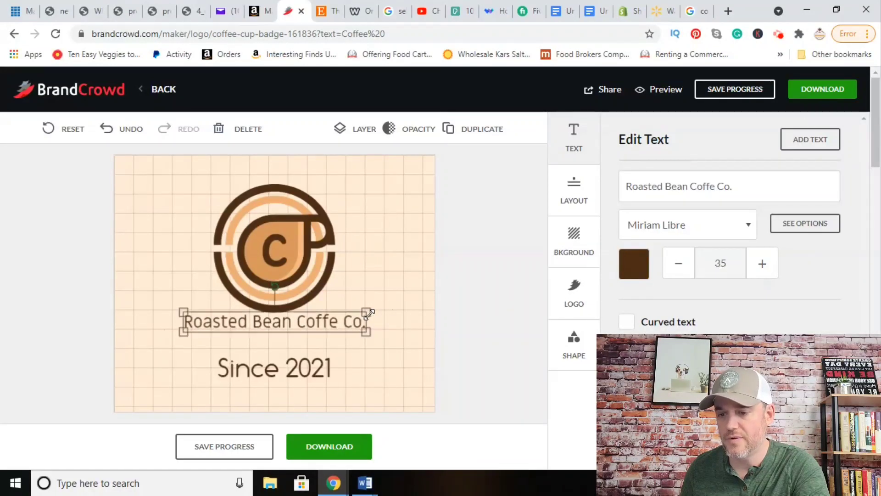
Step: Recolor the light orange ring of the cup emblem with the default coral red
left_click(293, 205)
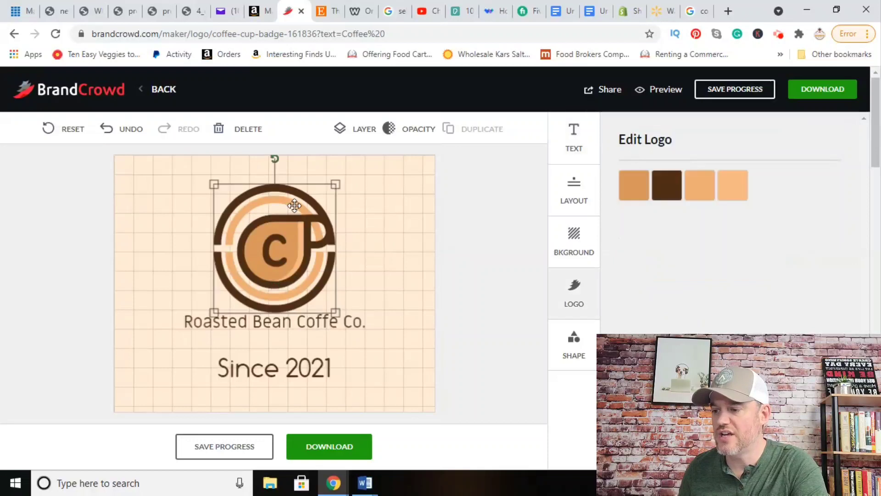
left_click(700, 190)
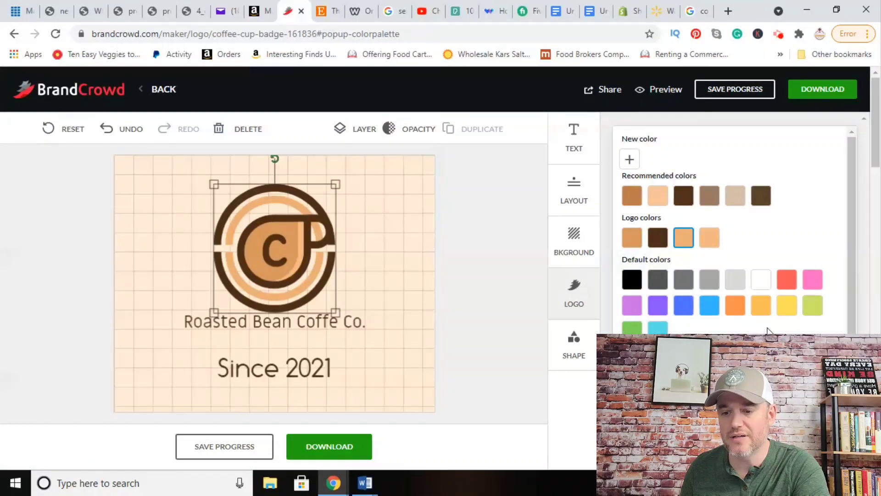
left_click(793, 285)
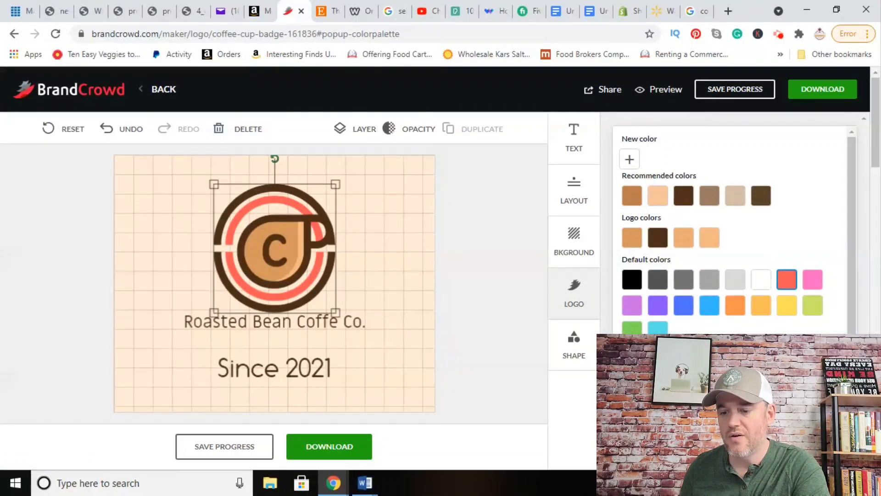
key("Escape")
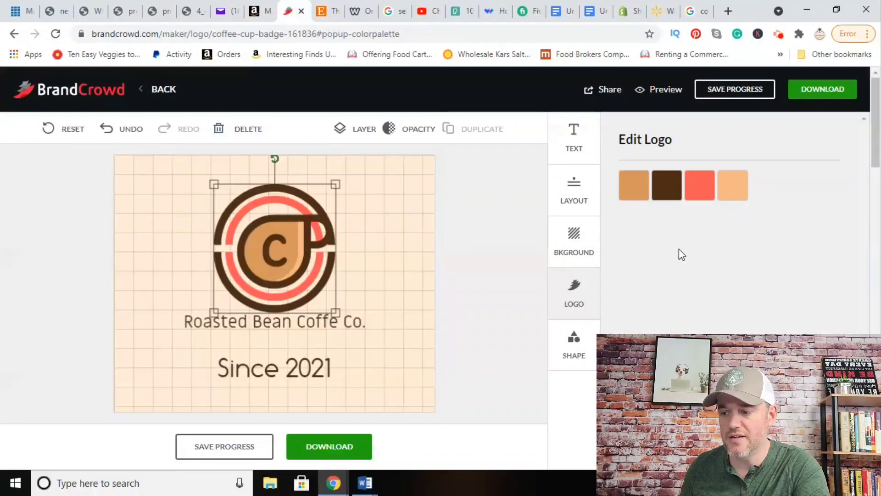
Step: Try light blue on the letter C inside the cup, and settle on the last recommended dark brown
left_click(275, 258)
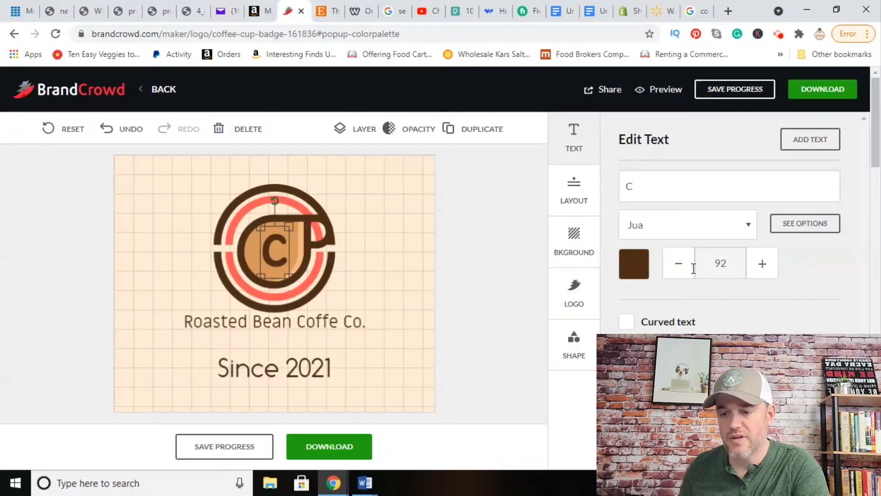
left_click(639, 278)
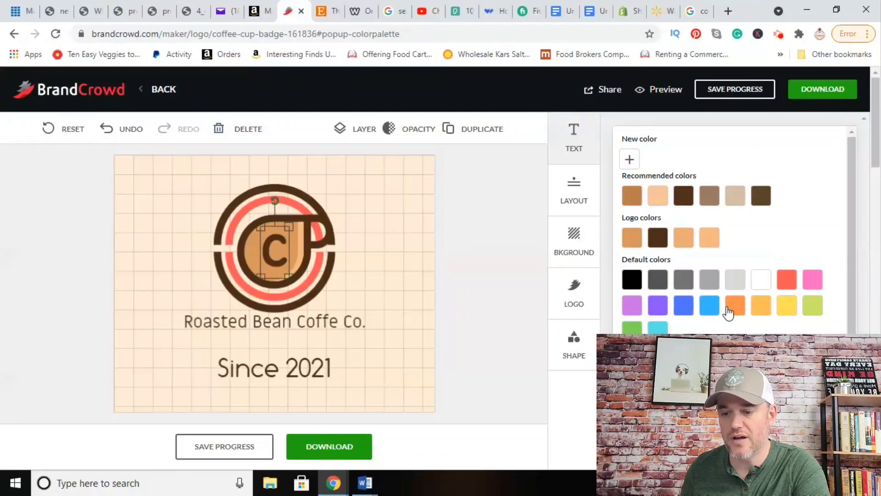
left_click(709, 308)
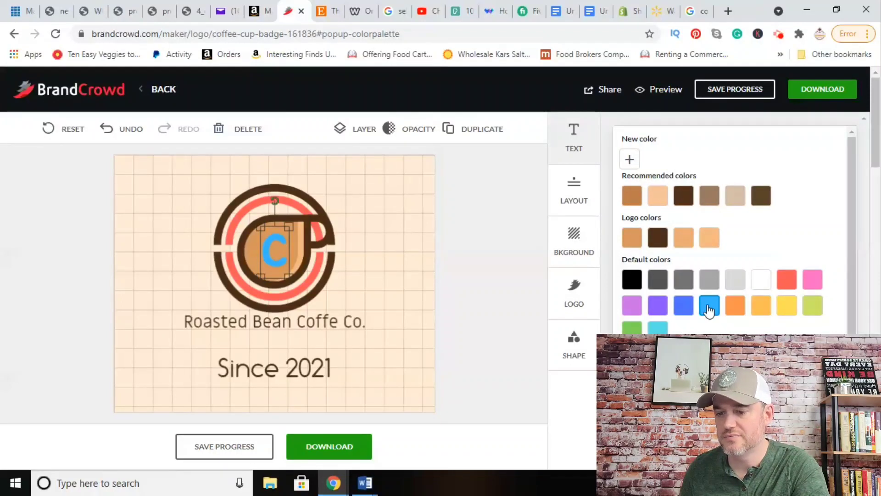
left_click(762, 199)
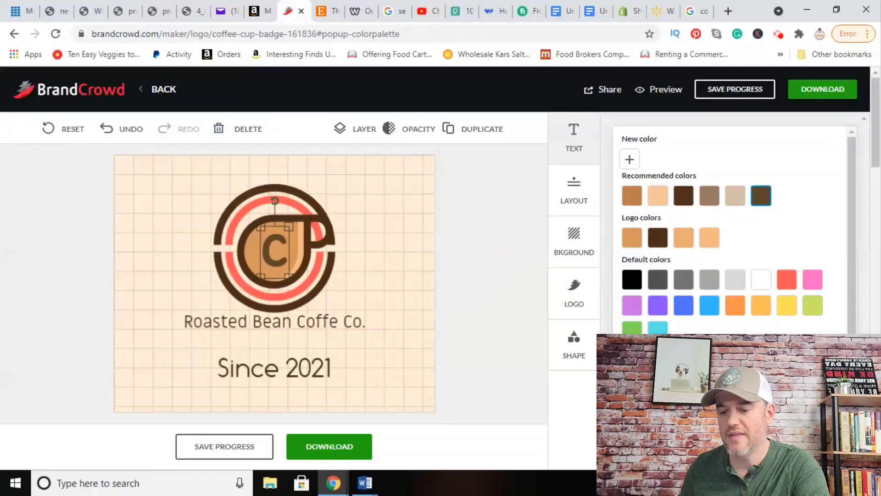
left_click(496, 255)
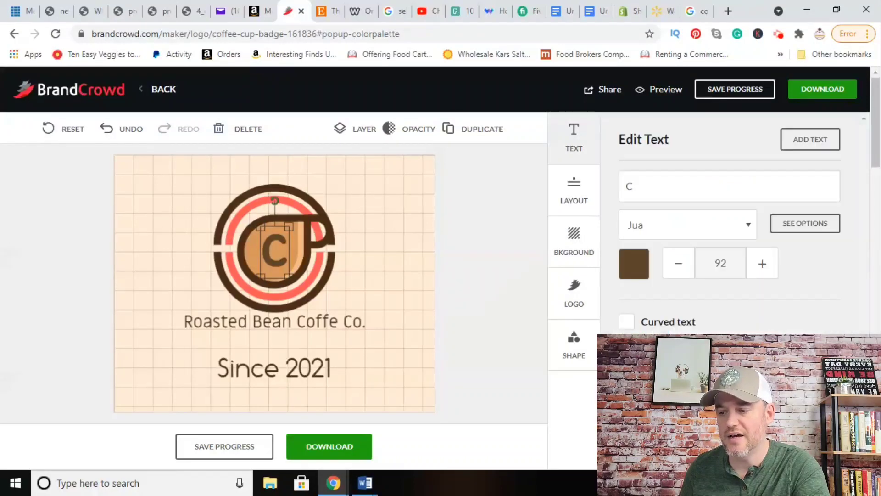
Step: Add a placeholder tagline text line beneath Since 2021
left_click(311, 375)
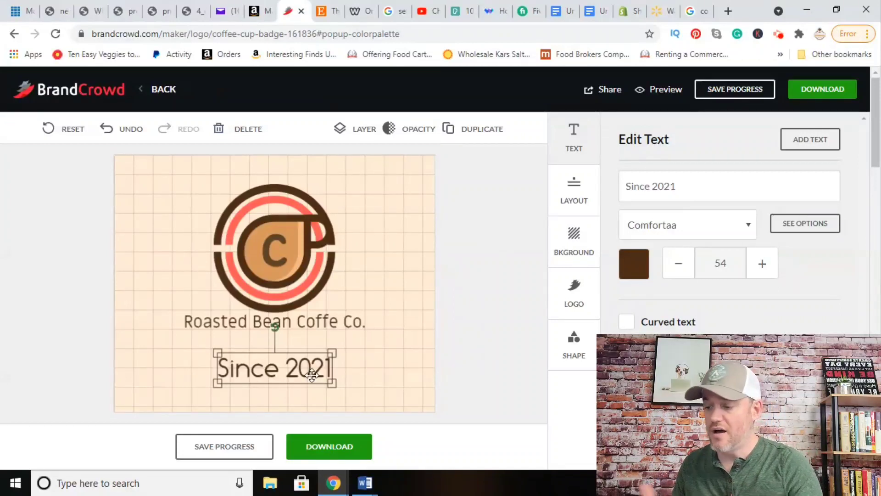
scroll(311, 375, "down", 8)
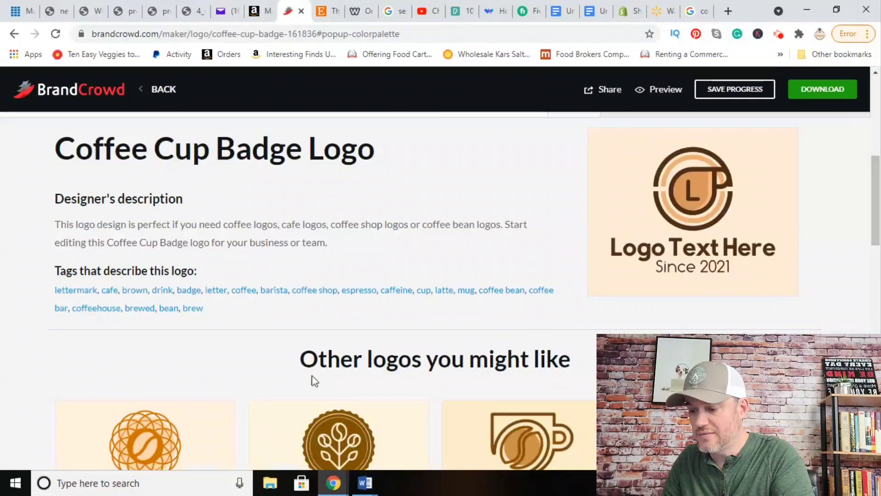
left_click_drag(878, 242, 877, 164)
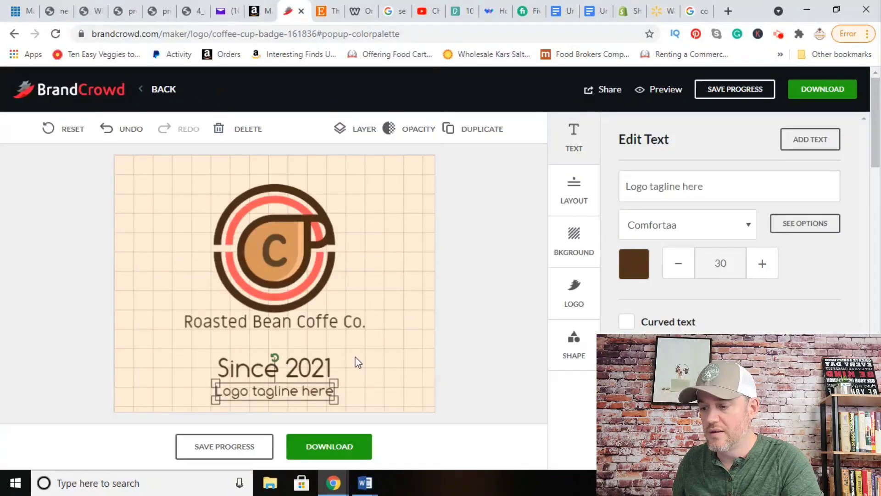
triple_click(674, 180)
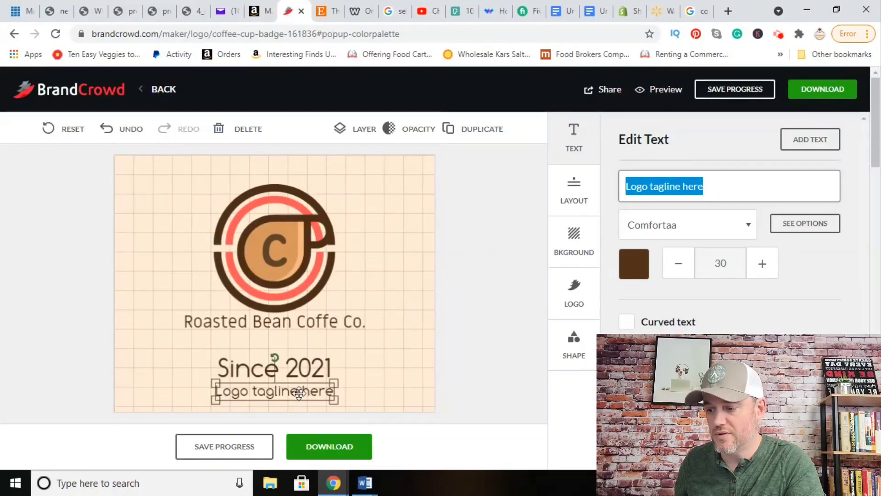
Step: Replace the text Since 2021 with "Best Coffee Around"
left_click(301, 369)
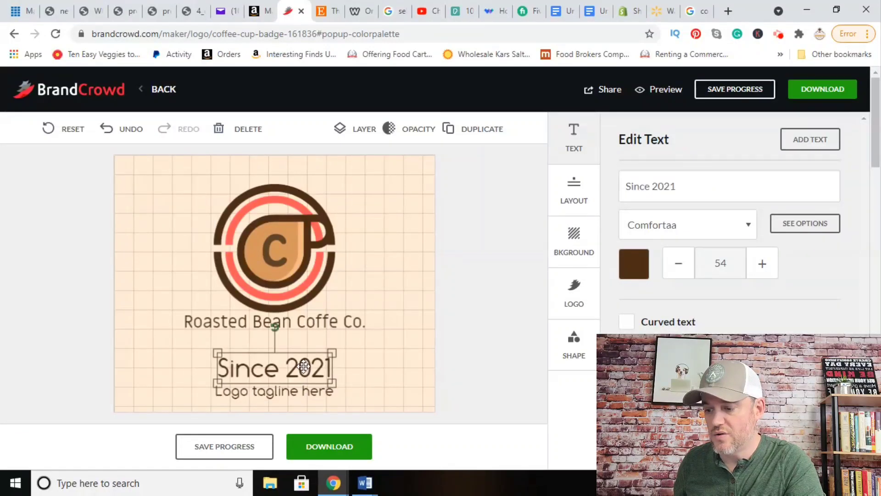
triple_click(676, 190)
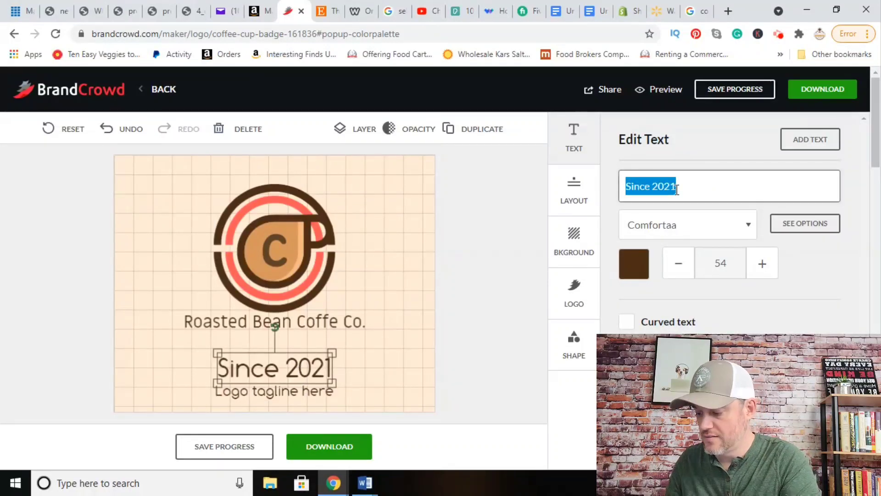
type("Best Coff")
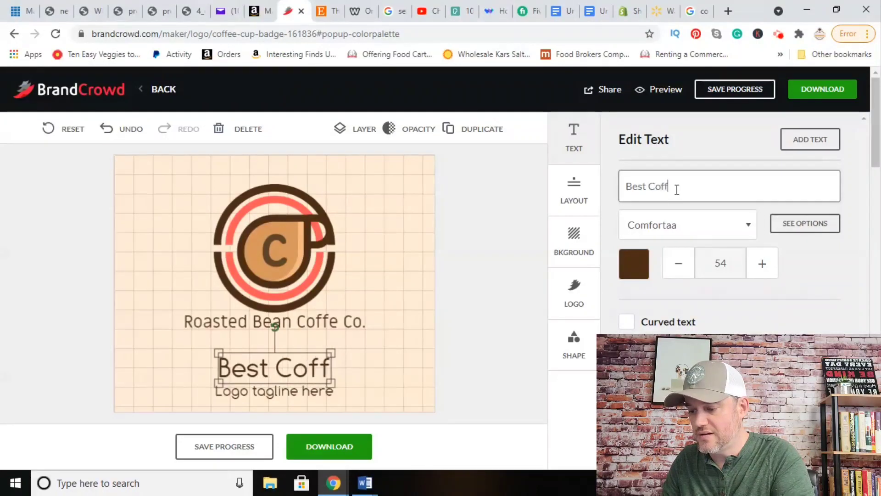
type("ee Around")
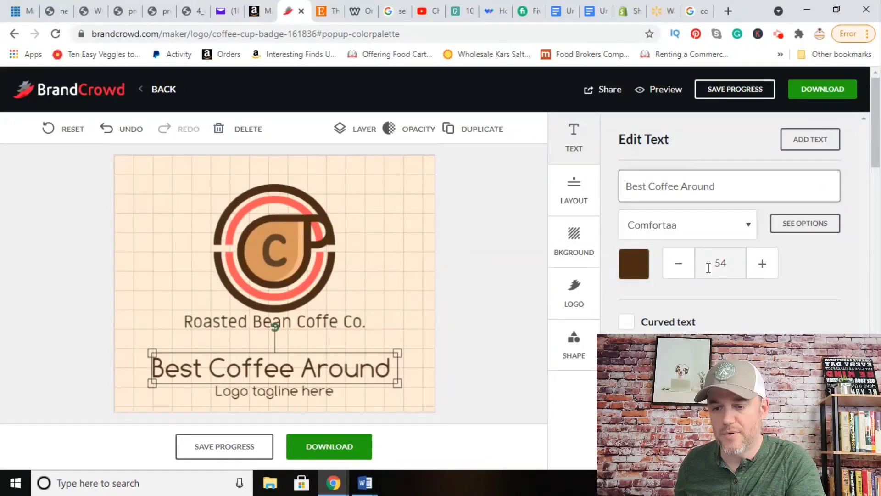
Step: Change the font of the Best Coffee Around text to Concert One
left_click(694, 229)
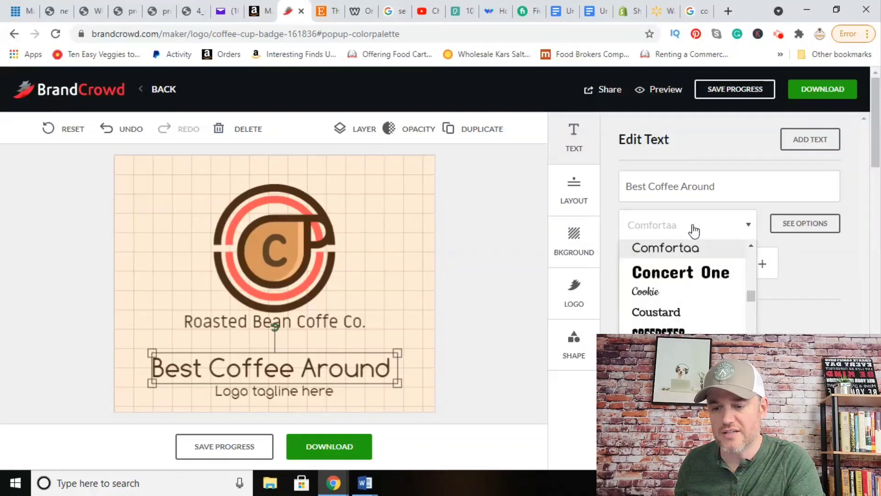
key("Escape")
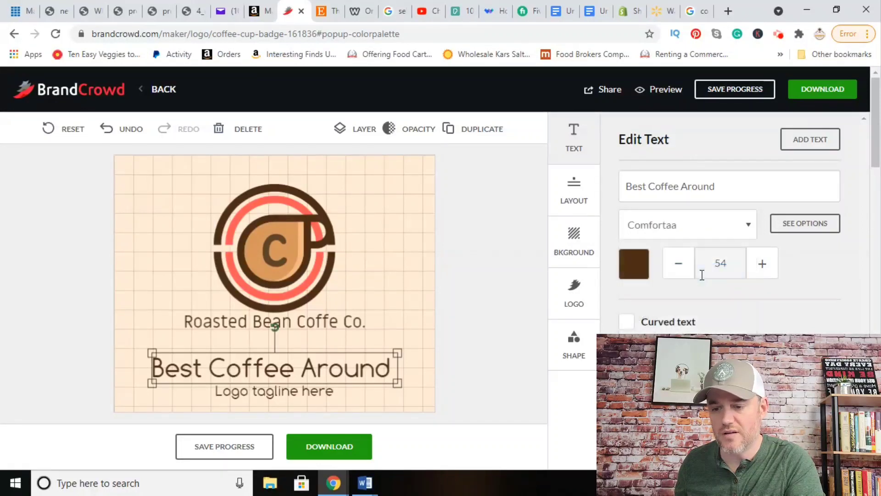
left_click(719, 234)
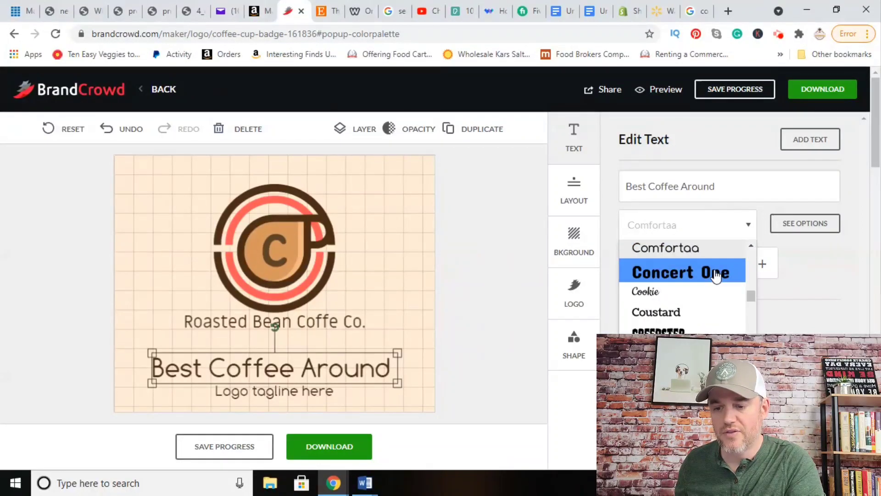
left_click(716, 274)
Step: Resize the Best Coffee Around text to size 30 and place it directly beneath the company name
left_click_drag(394, 355, 307, 345)
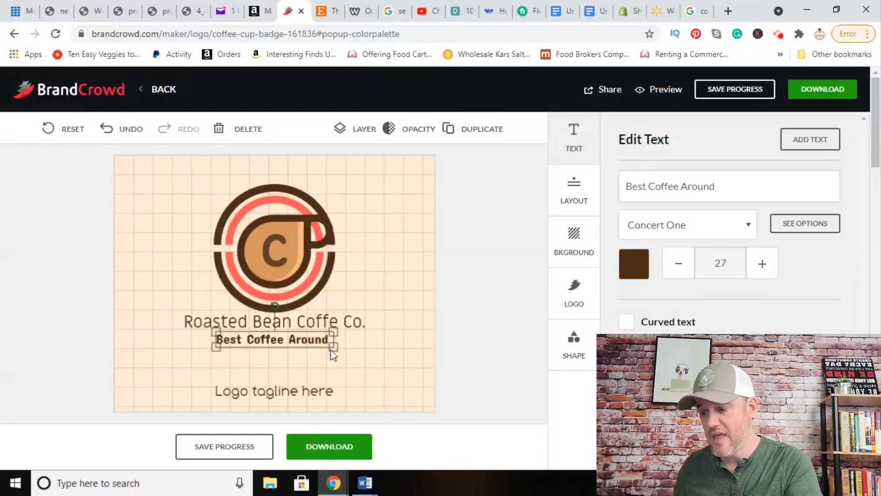
left_click_drag(333, 347, 425, 359)
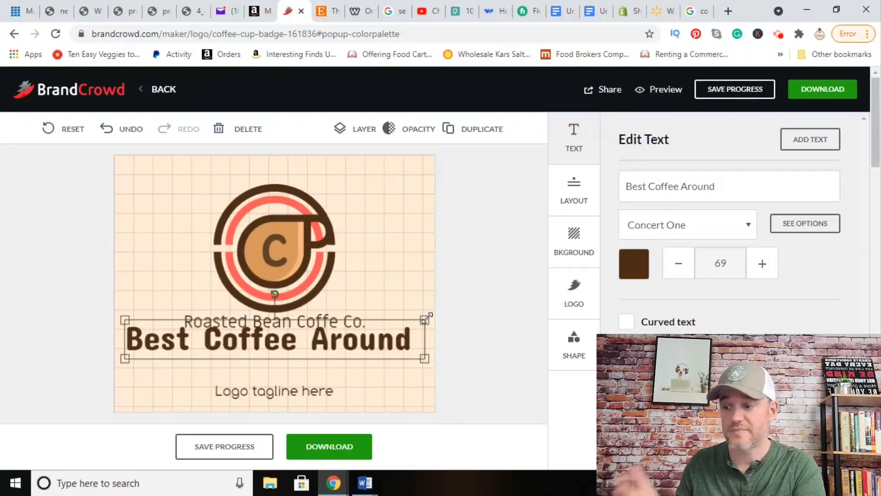
left_click_drag(427, 318, 347, 336)
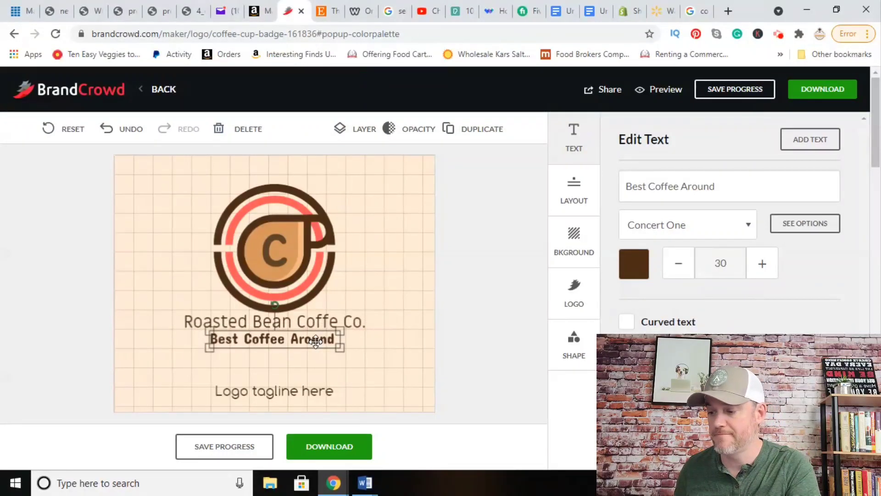
Step: Delete the placeholder tagline text below Best Coffee Around
left_click(403, 282)
left_click(318, 393)
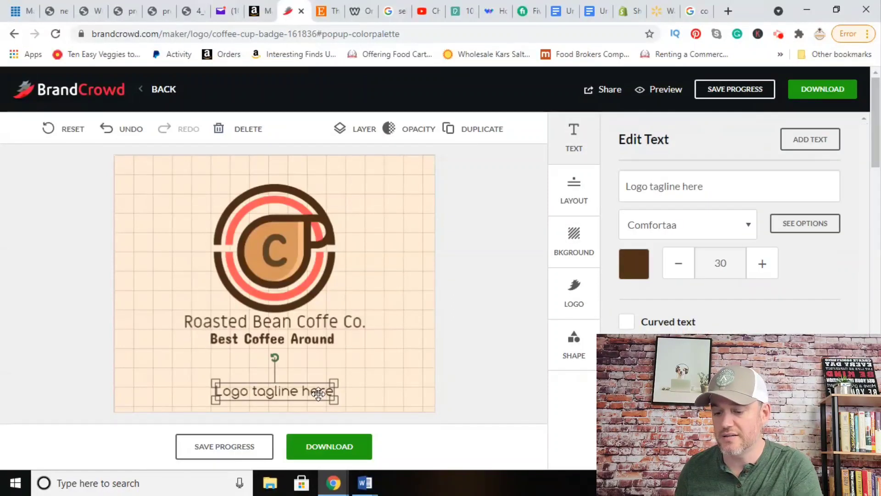
key("Delete")
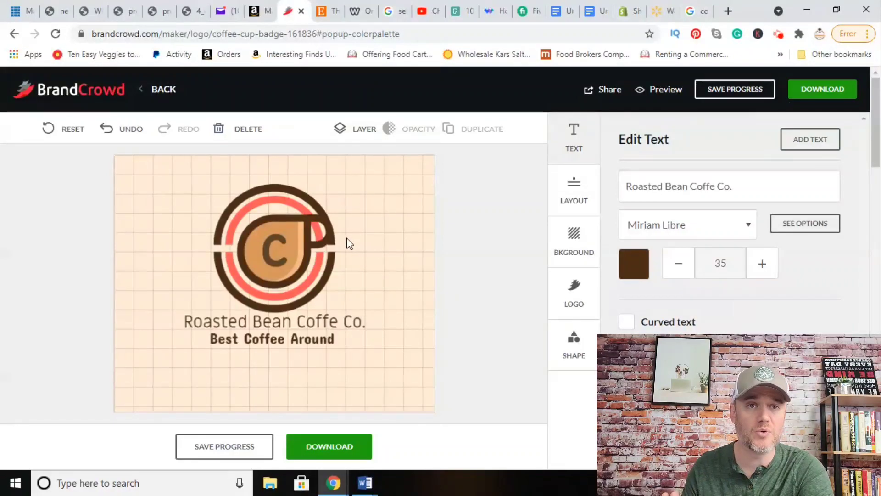
Step: Proceed to download the finished logo and review the Standard and Premium Logo Pack options
left_click(821, 99)
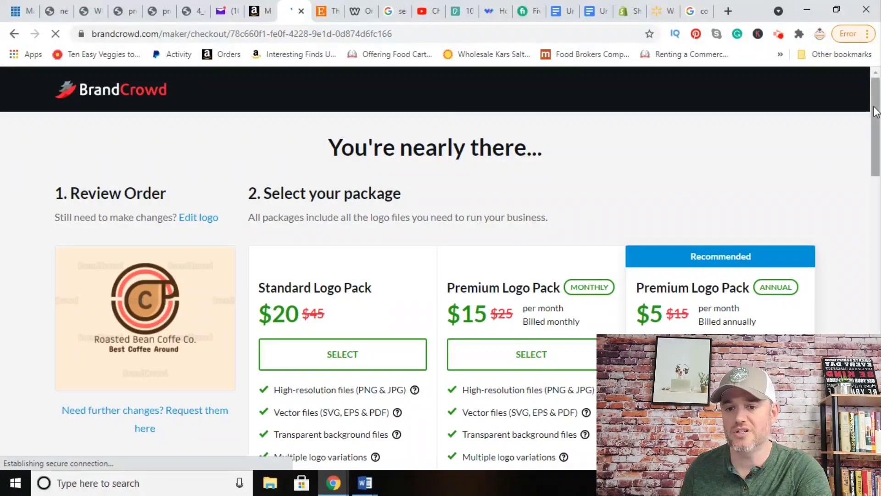
scroll(875, 112, "down", 3)
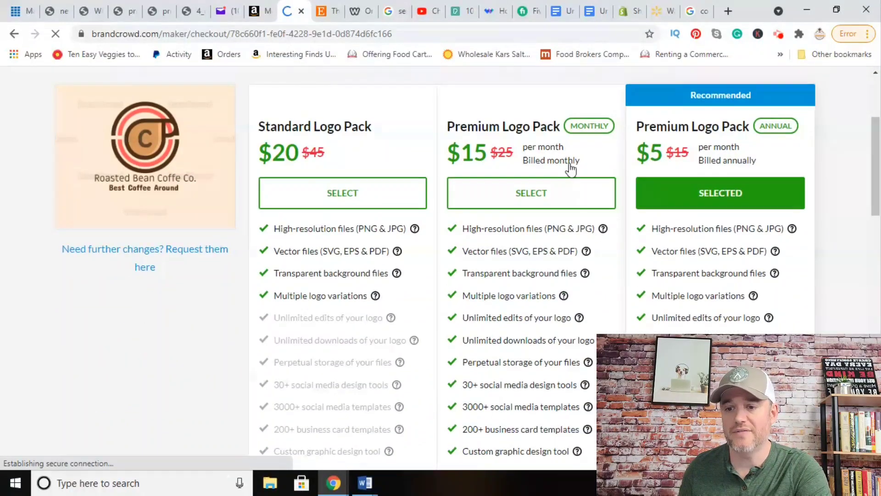